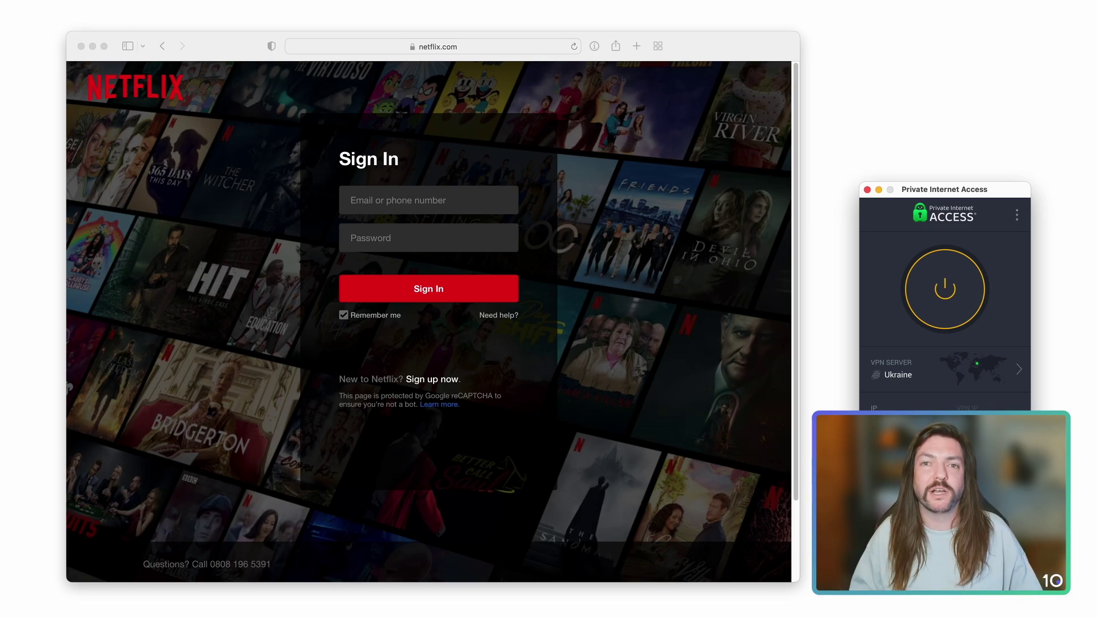
# Connect Private Internet Access to the Ukraine VPN server
pyautogui.click(954, 287)
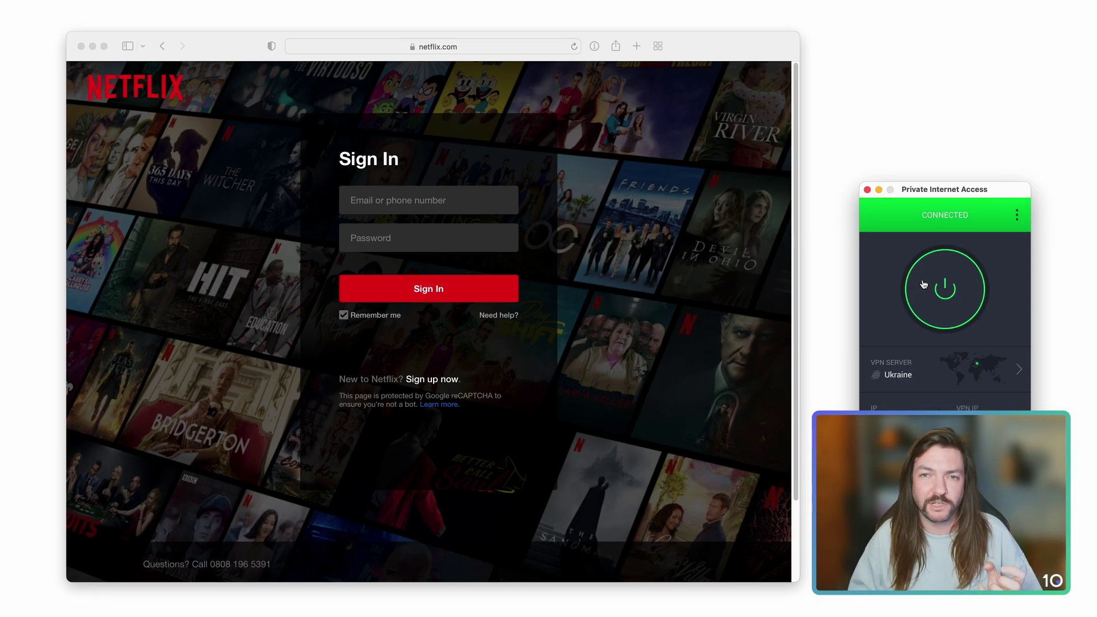
# Sign in to Netflix with the account e-mail and password
pyautogui.click(492, 205)
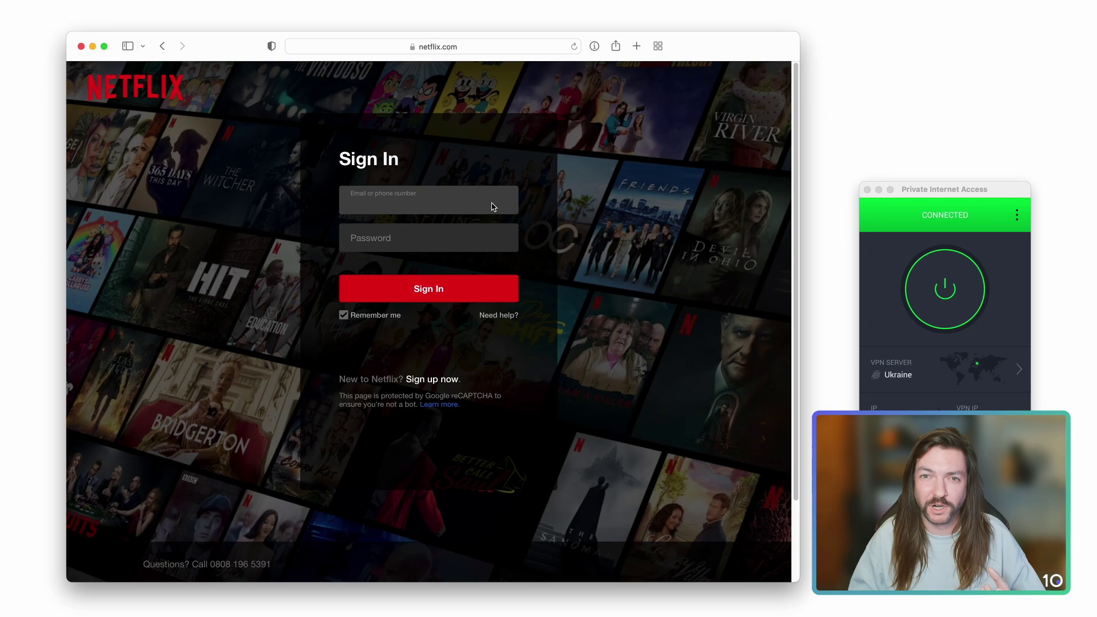
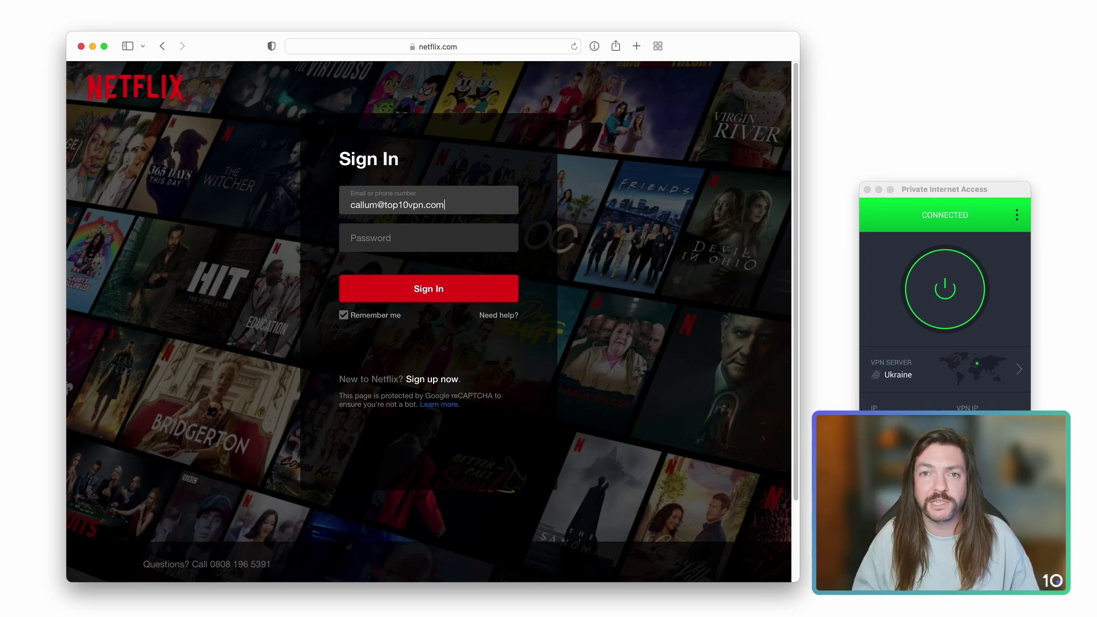
pyautogui.press('Tab')
pyautogui.write('password')
pyautogui.press('Return')
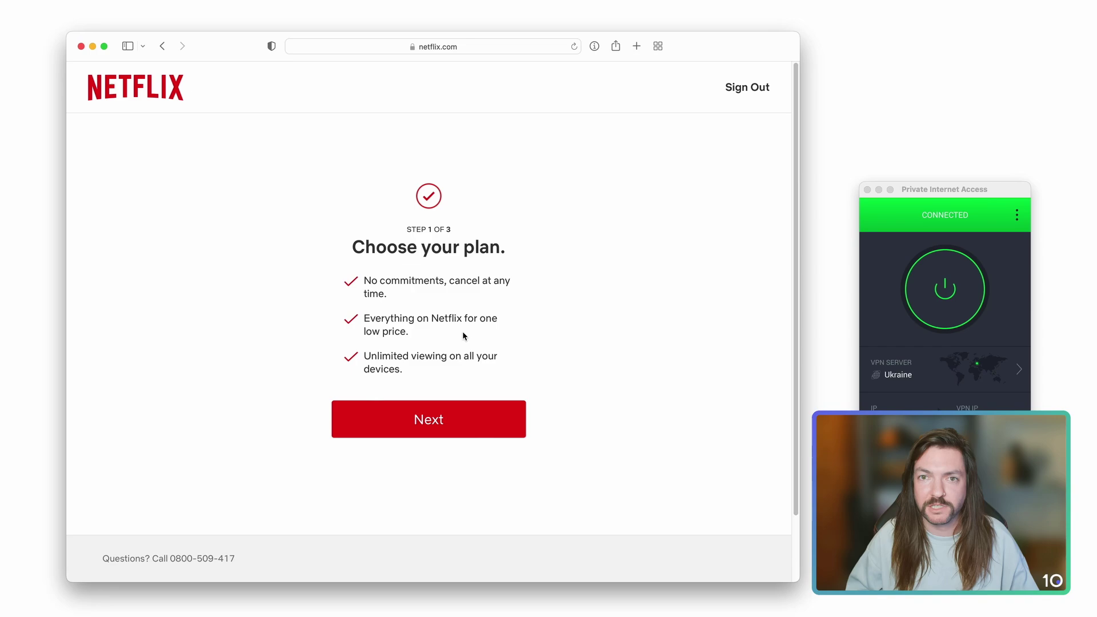
# Continue past the plan introduction, keeping Premium at €9.99 a month
pyautogui.click(458, 411)
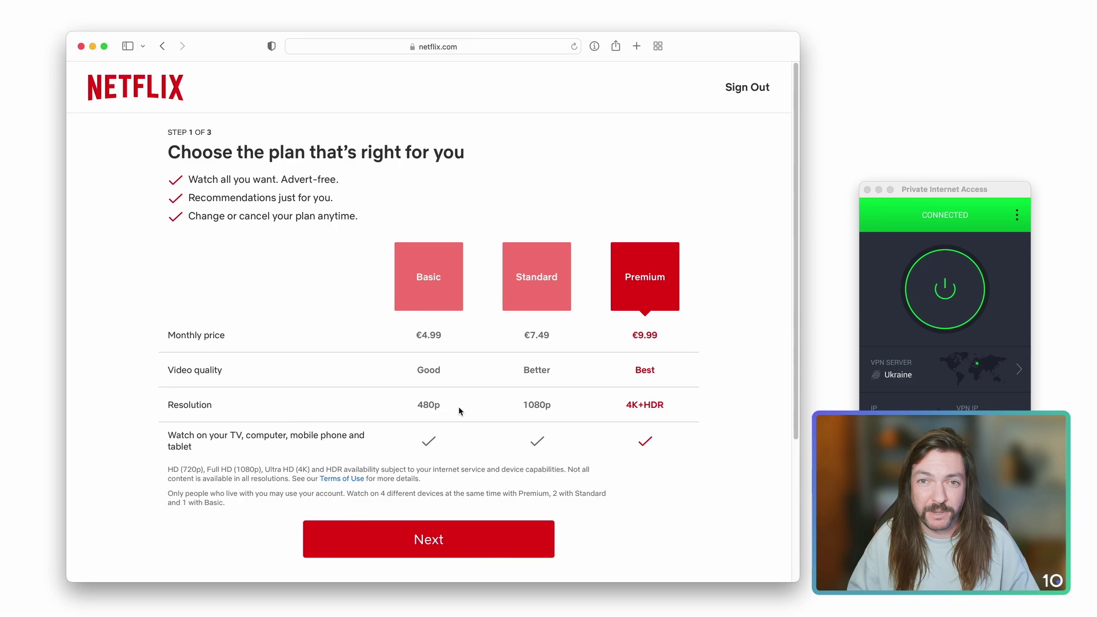
pyautogui.click(465, 531)
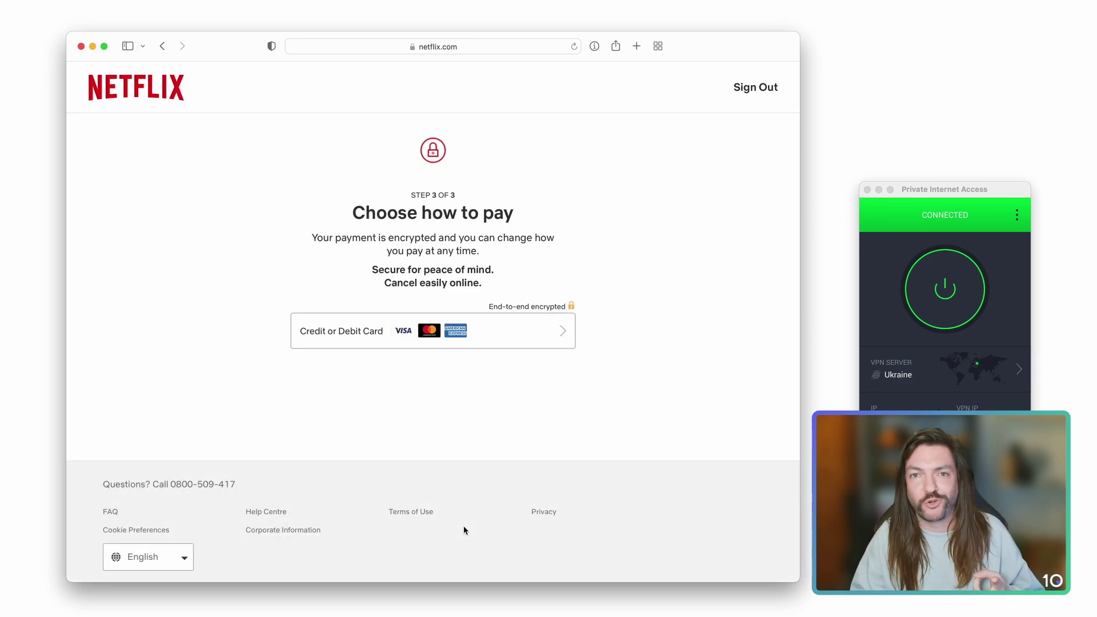
# Choose credit or debit card payment and enter the cardholder's first and last name
pyautogui.click(526, 347)
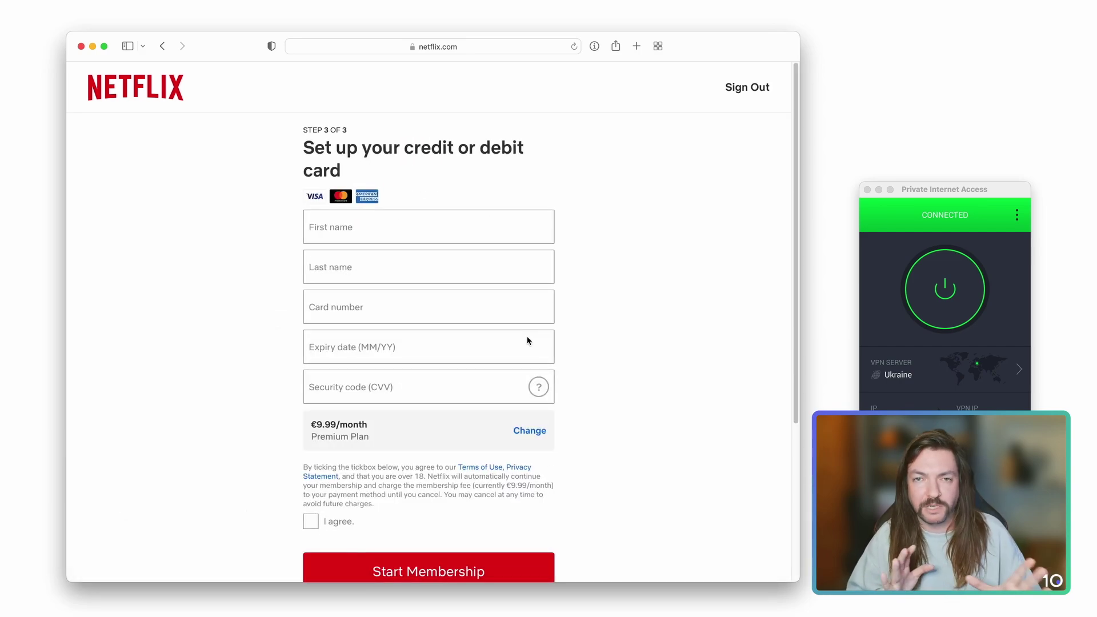
pyautogui.click(476, 230)
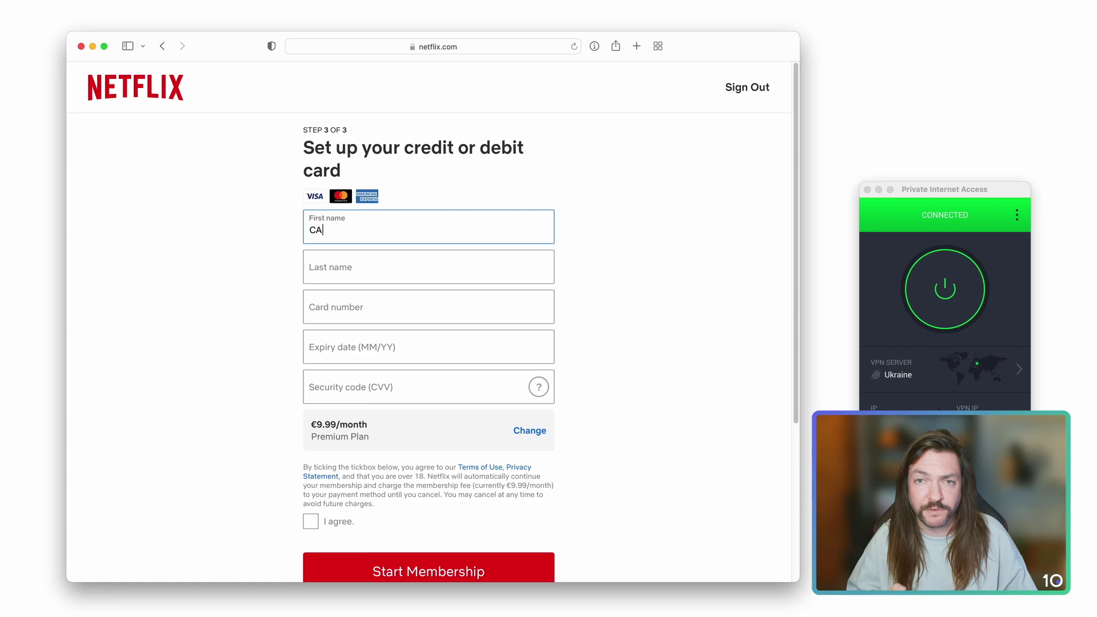
pyautogui.press('Tab')
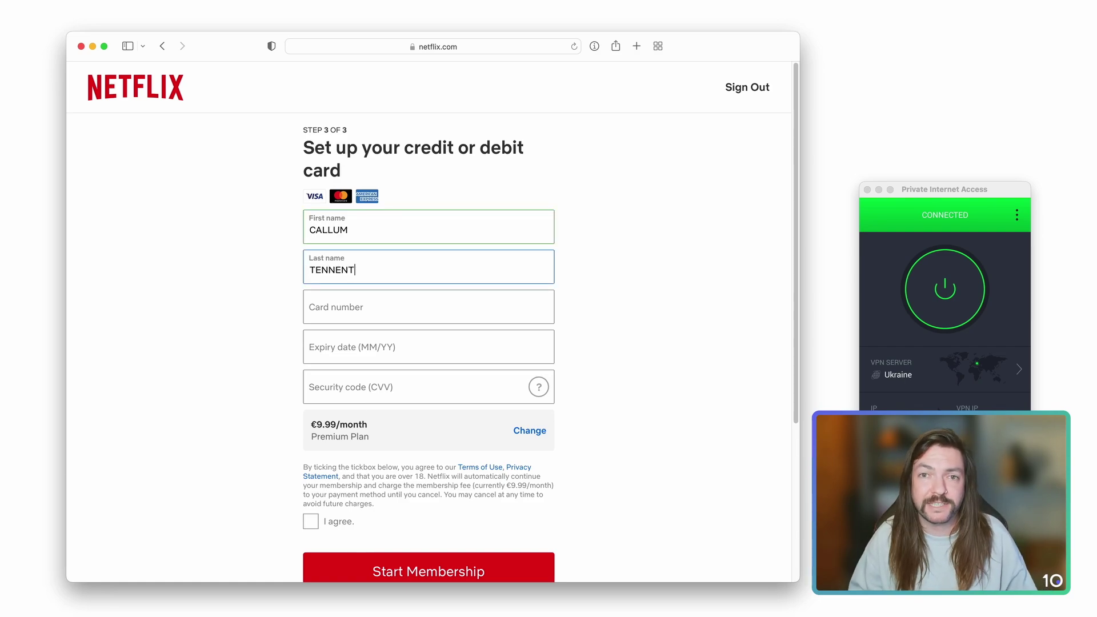
# Fill in the card number, expiry date and security code, then agree to the membership terms
pyautogui.press('Tab')
pyautogui.press('super+v')
pyautogui.press('Tab')
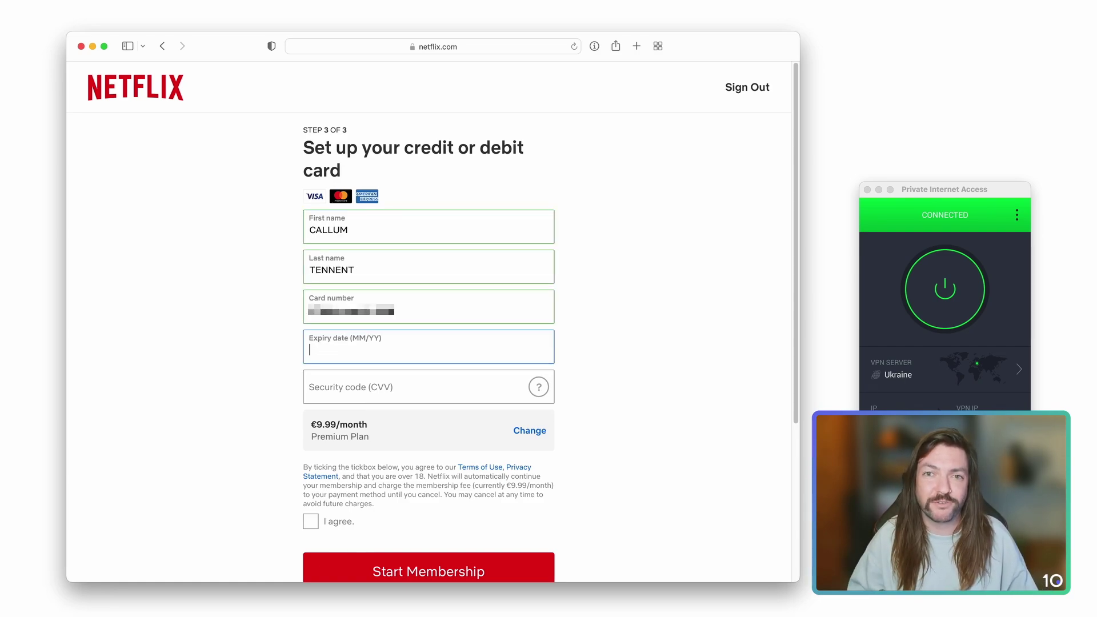
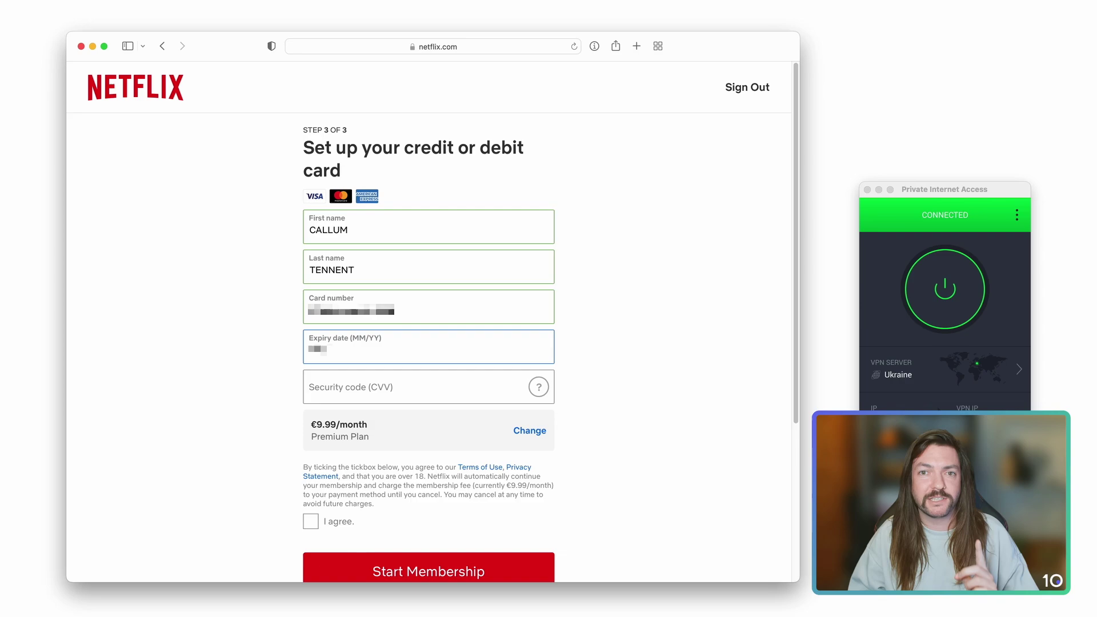
pyautogui.press('Tab')
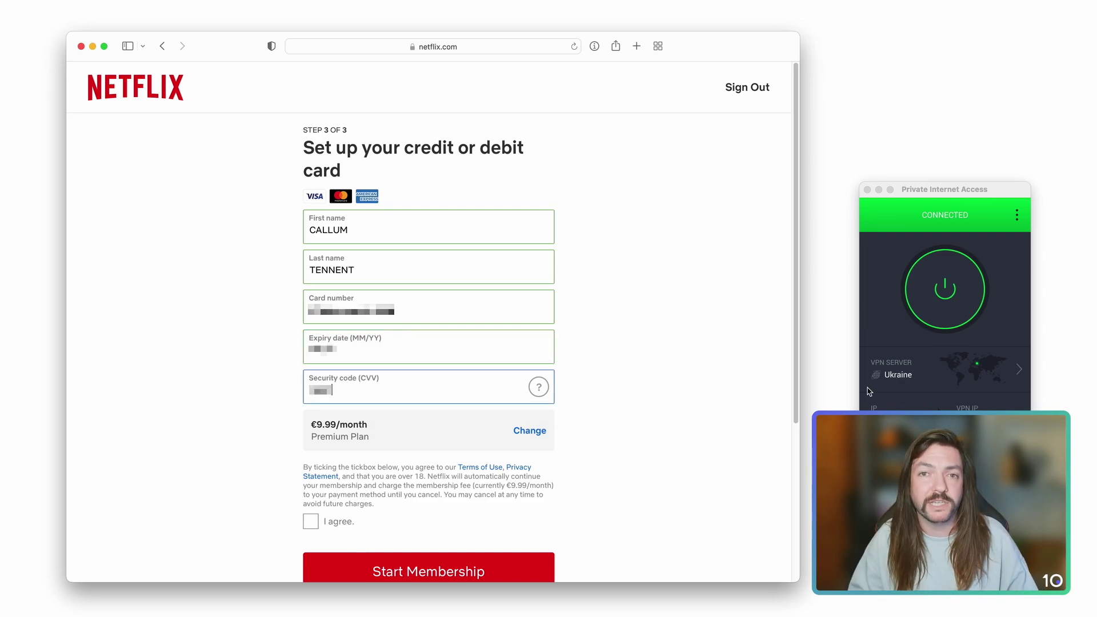
pyautogui.click(313, 521)
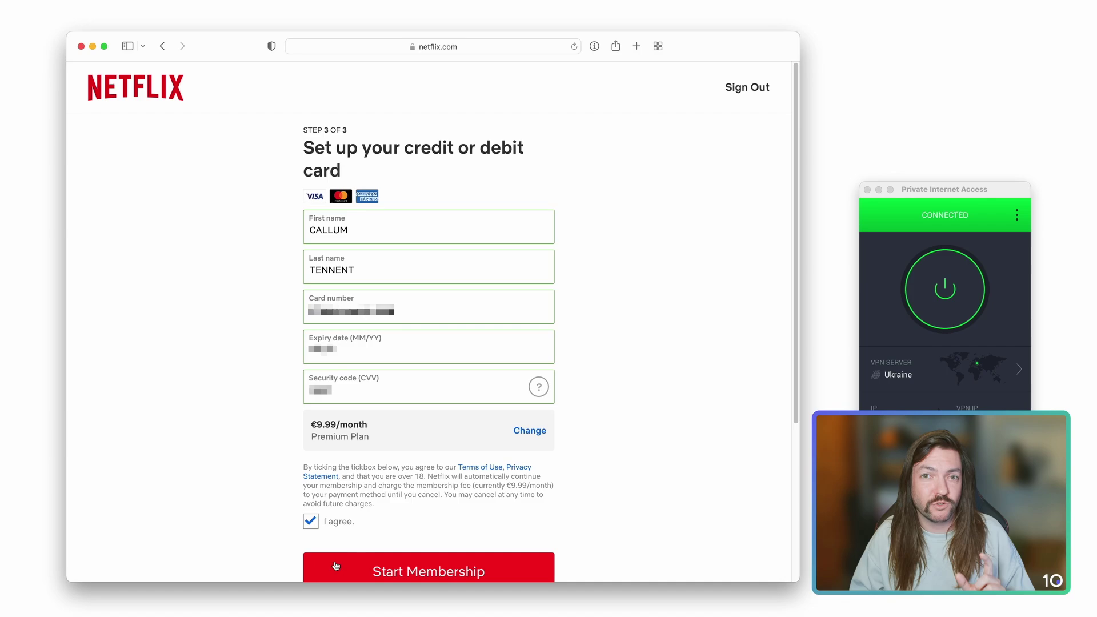
# Start the Premium membership and add a United Kingdom +44 recovery phone number
pyautogui.click(336, 566)
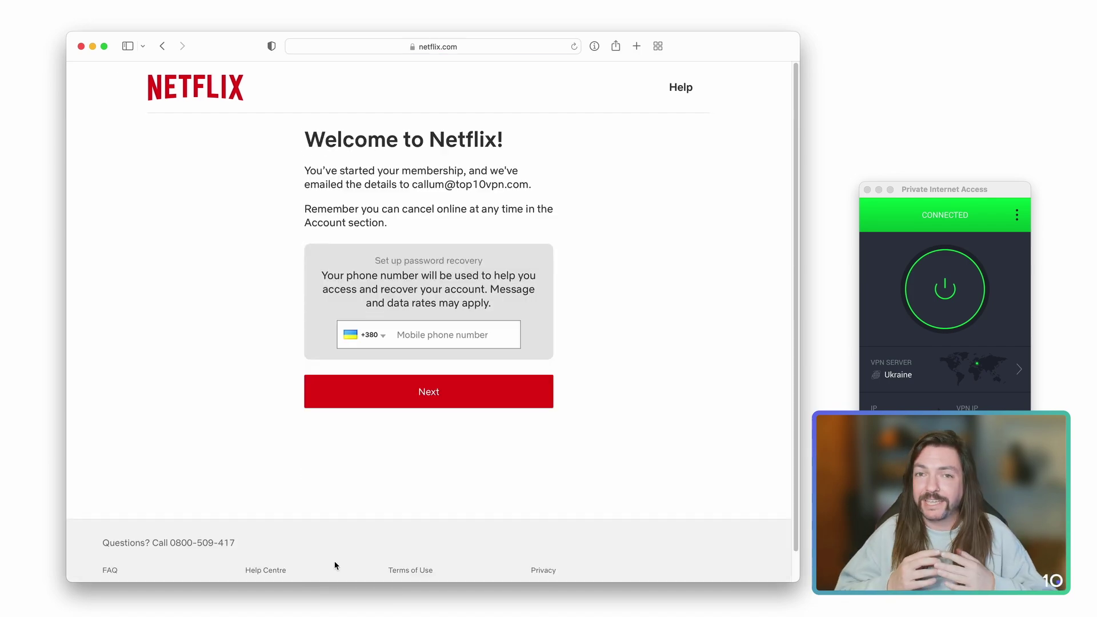
pyautogui.click(387, 342)
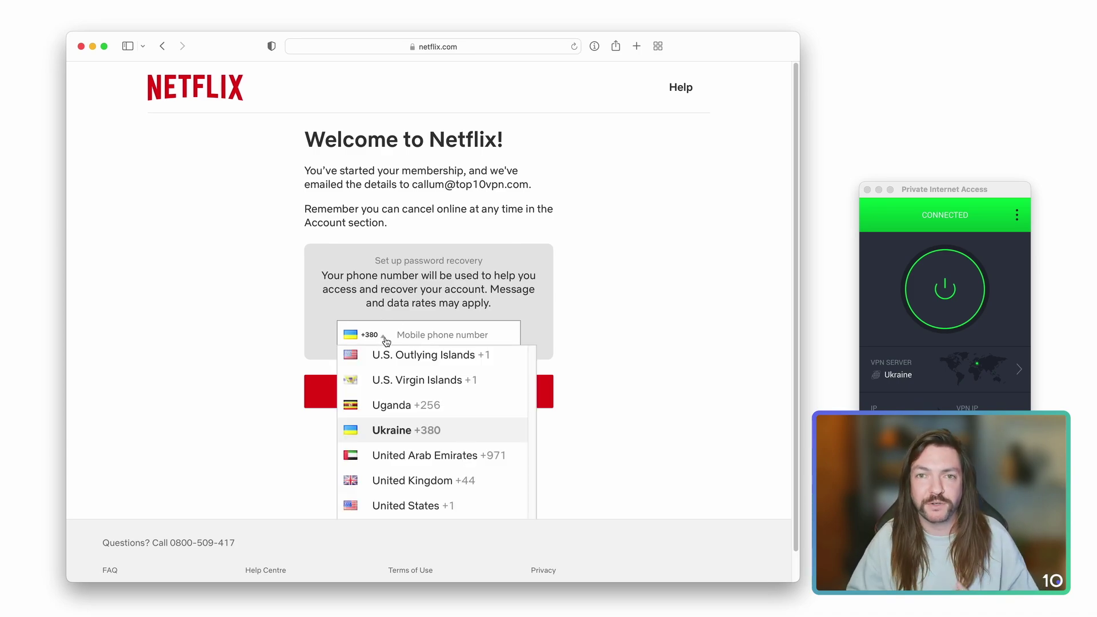
pyautogui.click(416, 479)
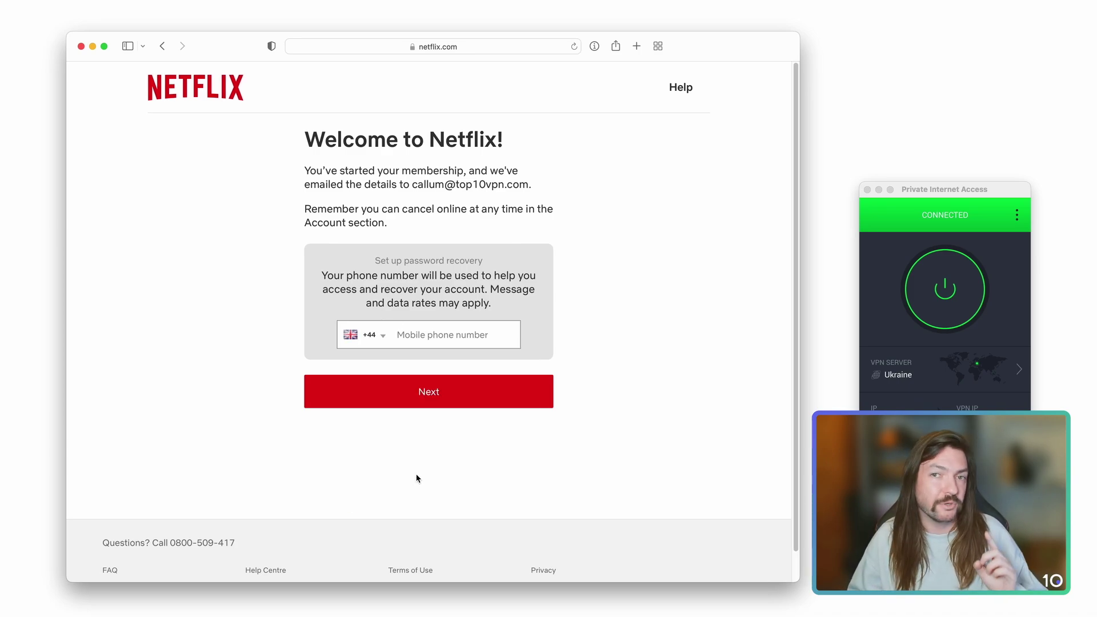
pyautogui.click(425, 341)
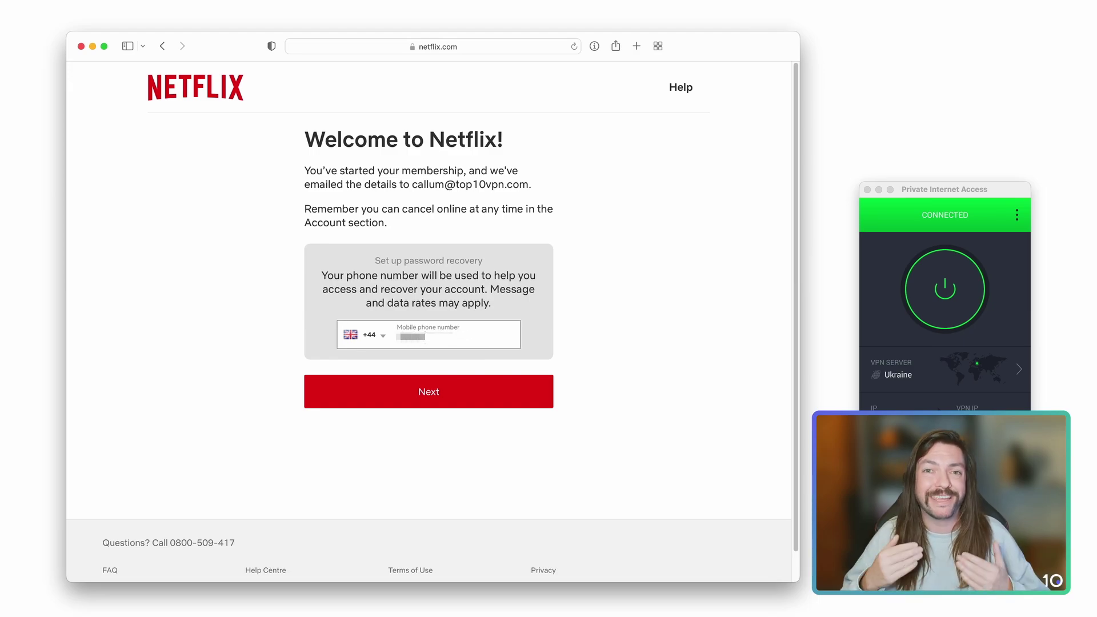
pyautogui.click(429, 389)
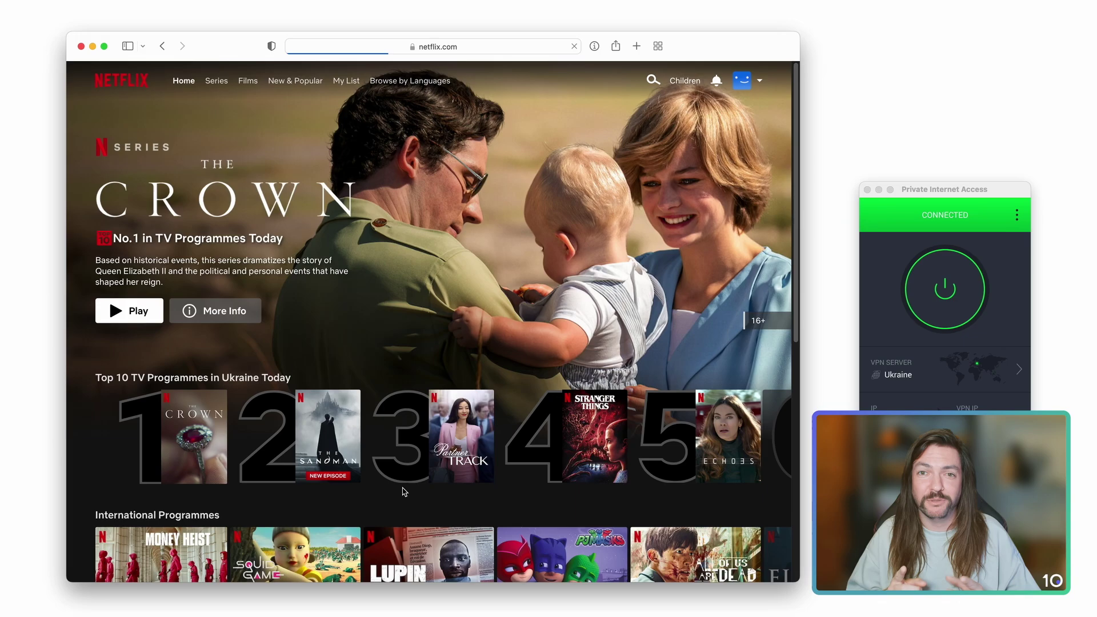
pyautogui.click(143, 321)
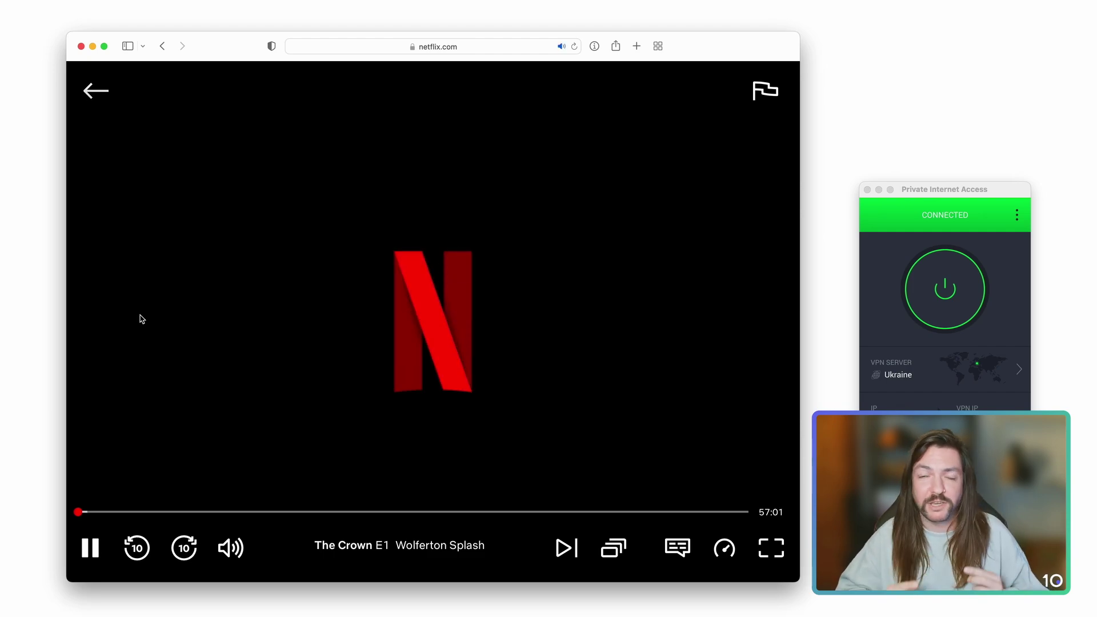
pyautogui.click(93, 96)
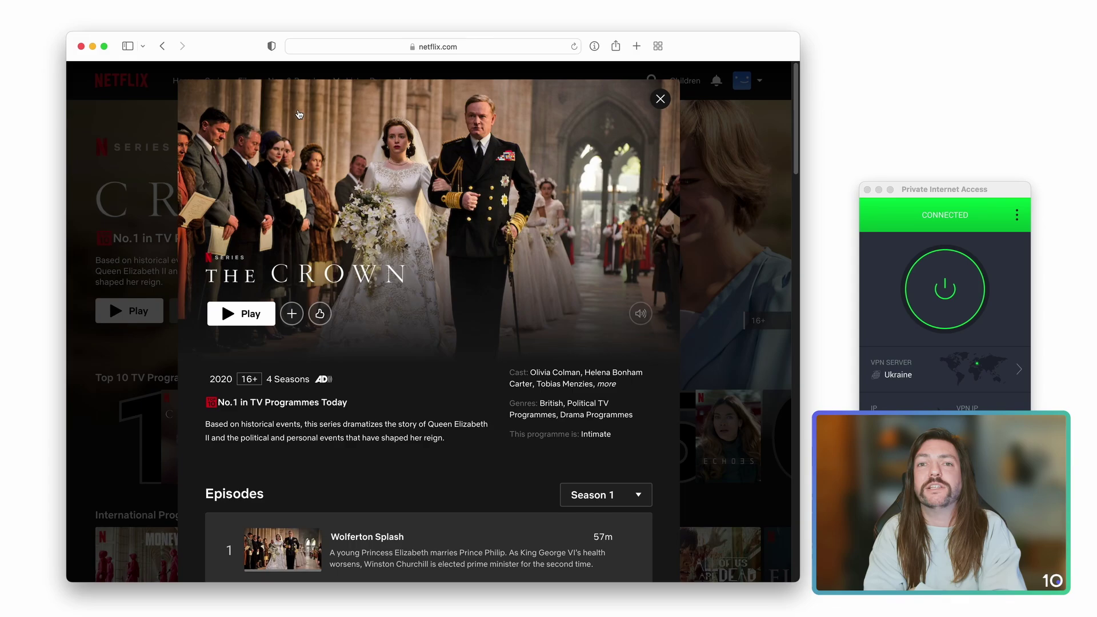
# Close The Crown details and open Billing details from the Account page
pyautogui.click(660, 99)
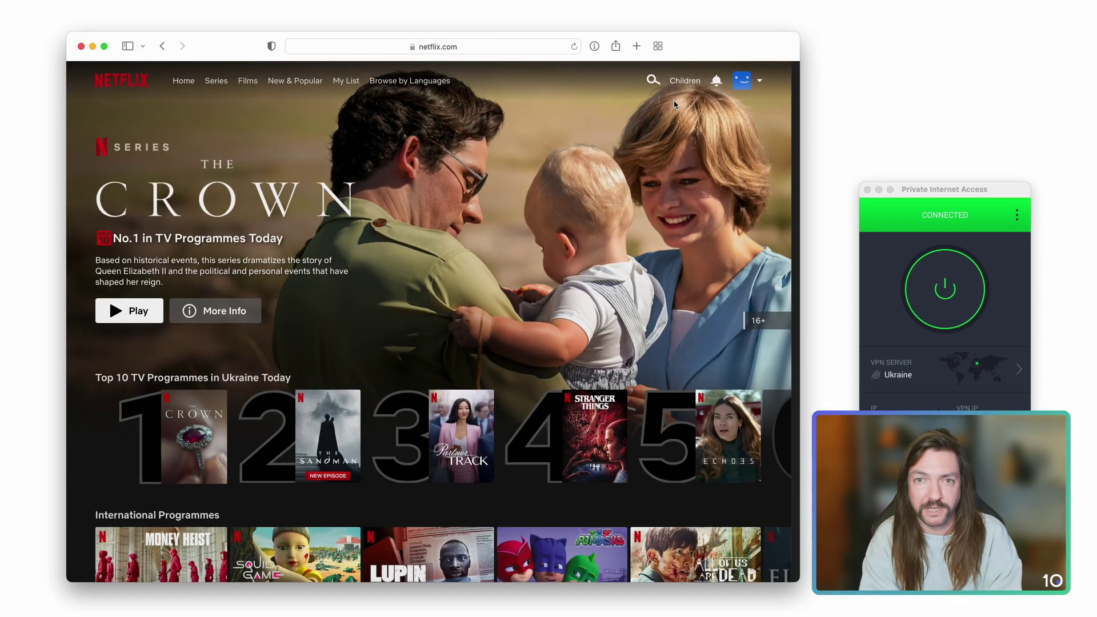
pyautogui.moveTo(755, 84)
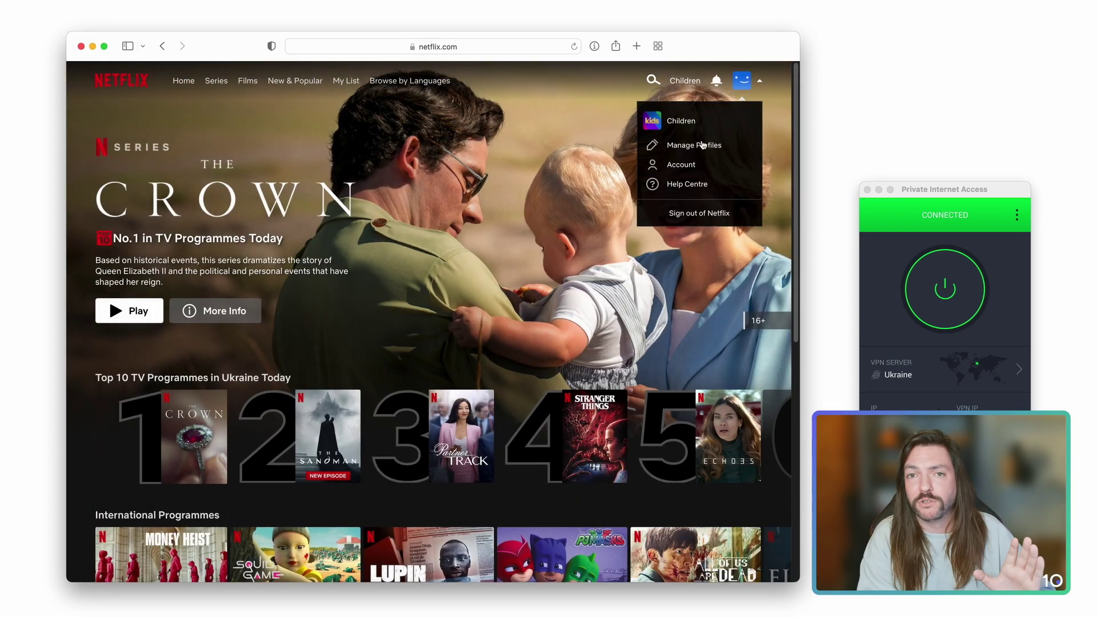
pyautogui.click(686, 165)
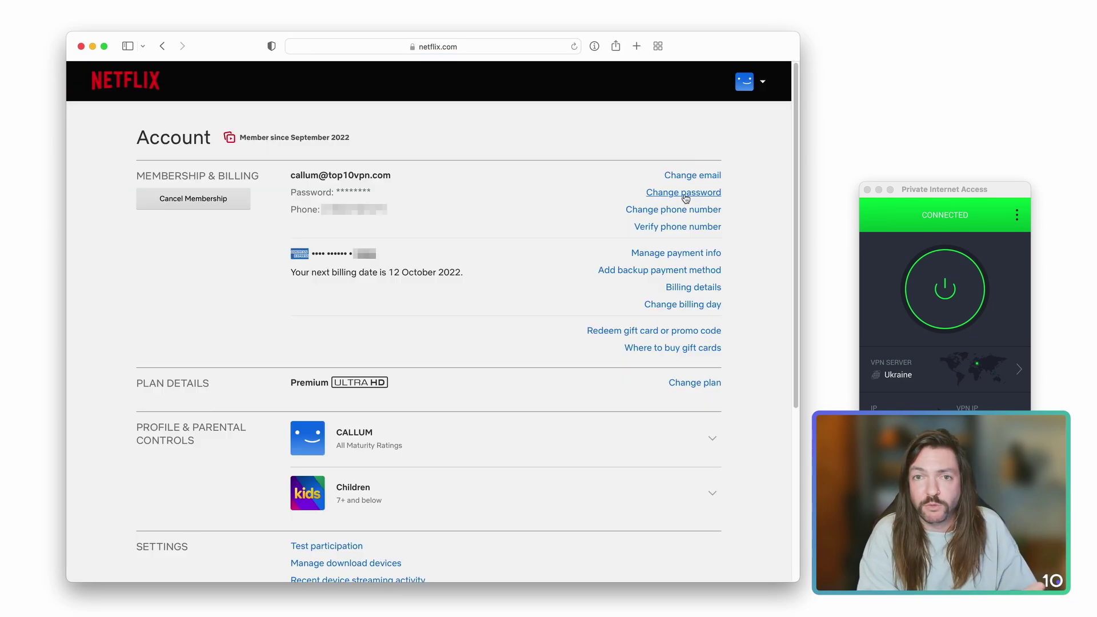
pyautogui.click(685, 287)
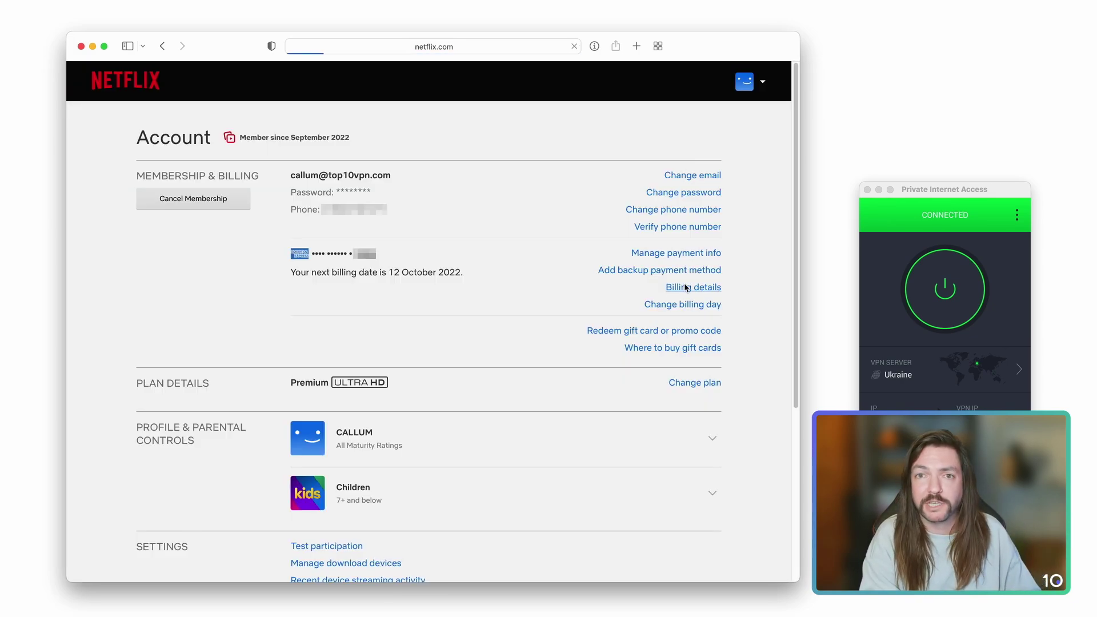